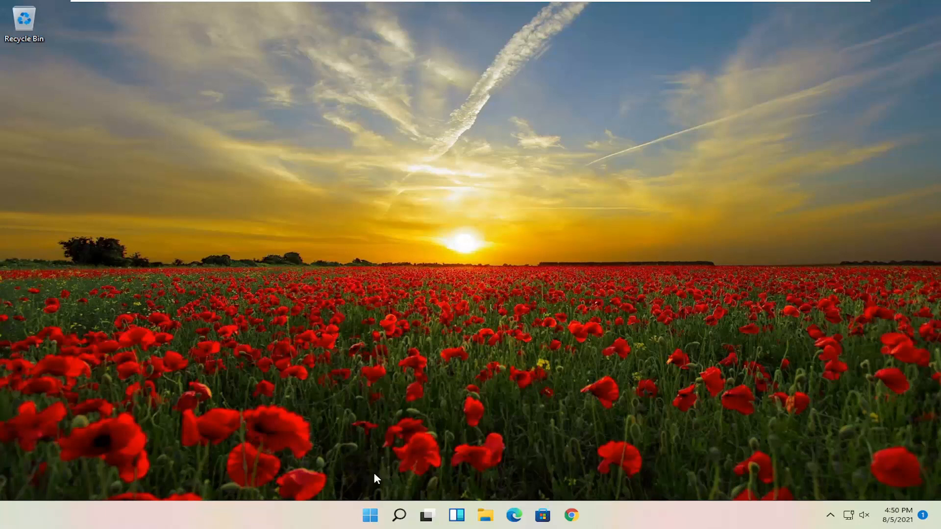
- Open Task Manager and show the list of startup programs
right_click(370, 519)
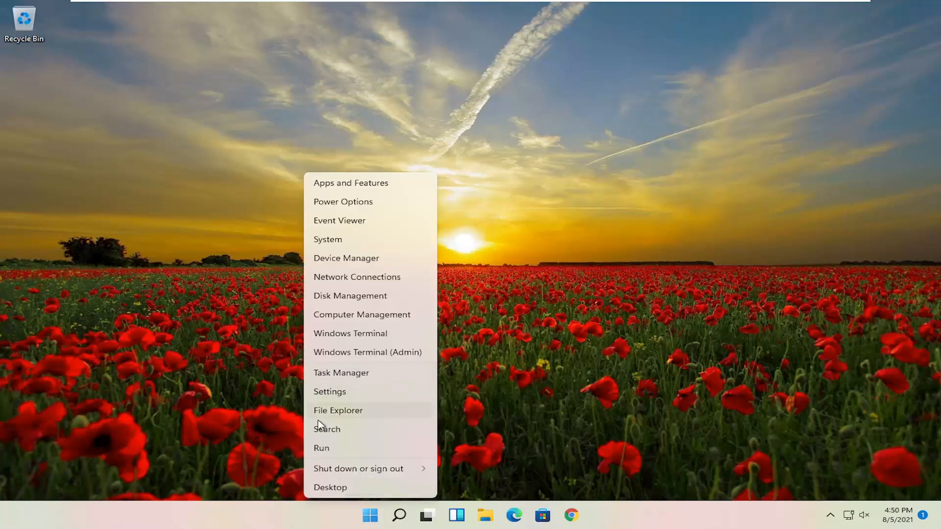
click(386, 380)
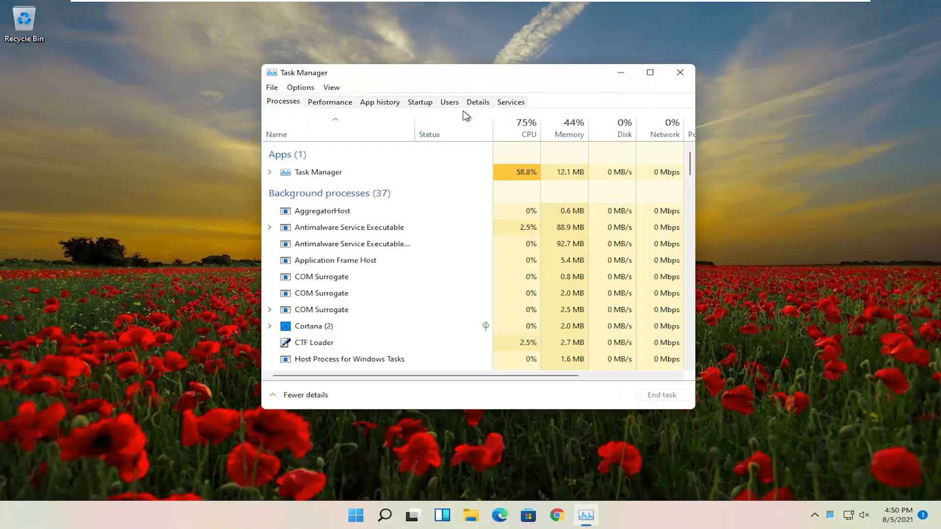
click(419, 103)
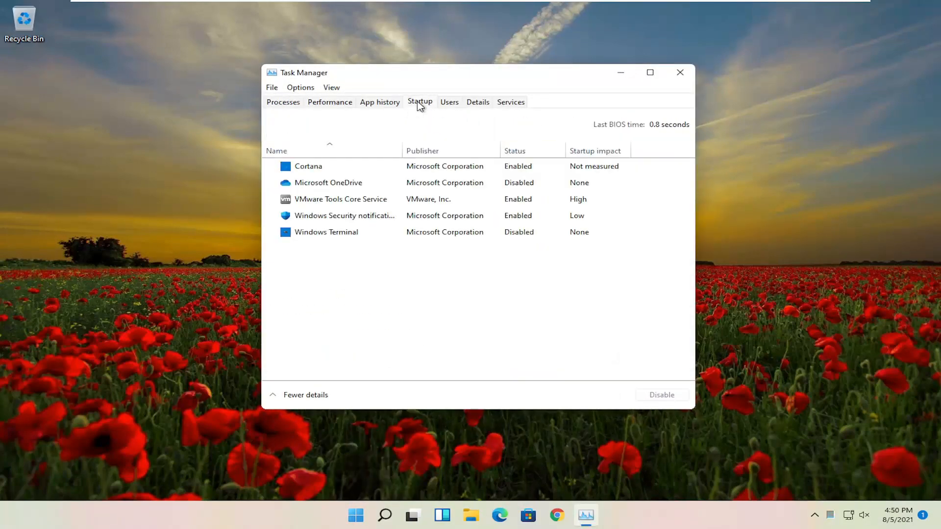
- Disable Cortana from launching at startup and close Task Manager
click(316, 184)
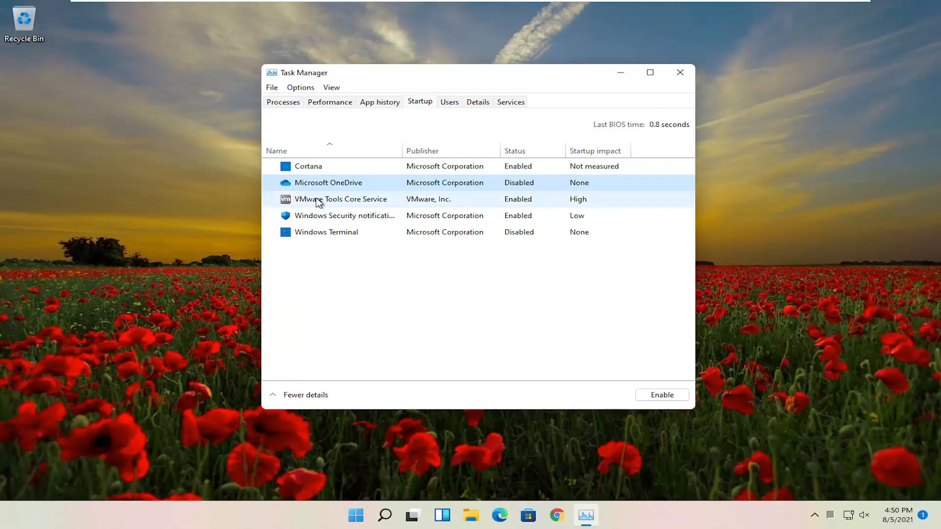
click(332, 165)
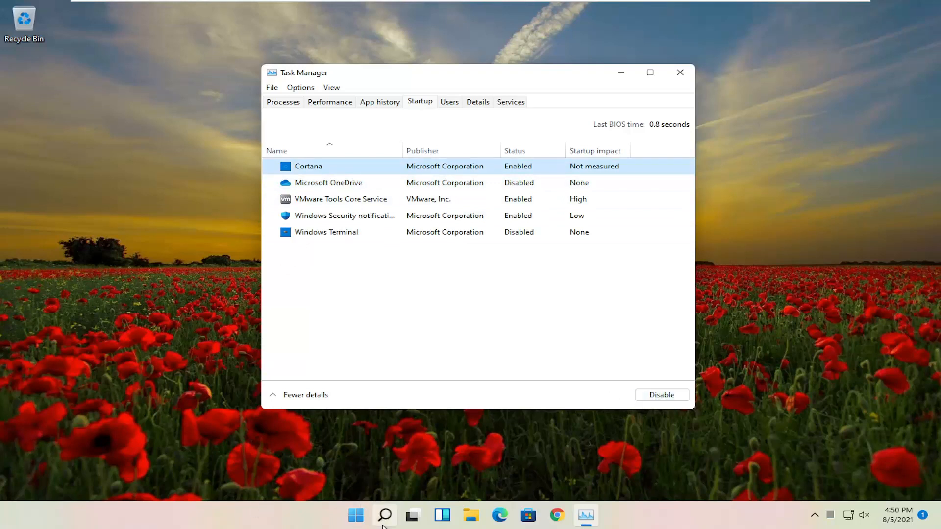
mouse_move(382, 526)
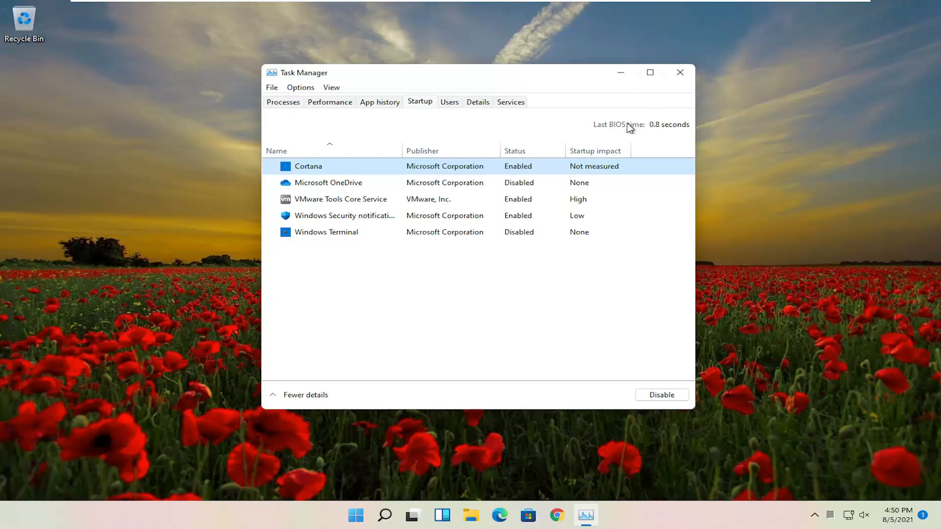
click(668, 396)
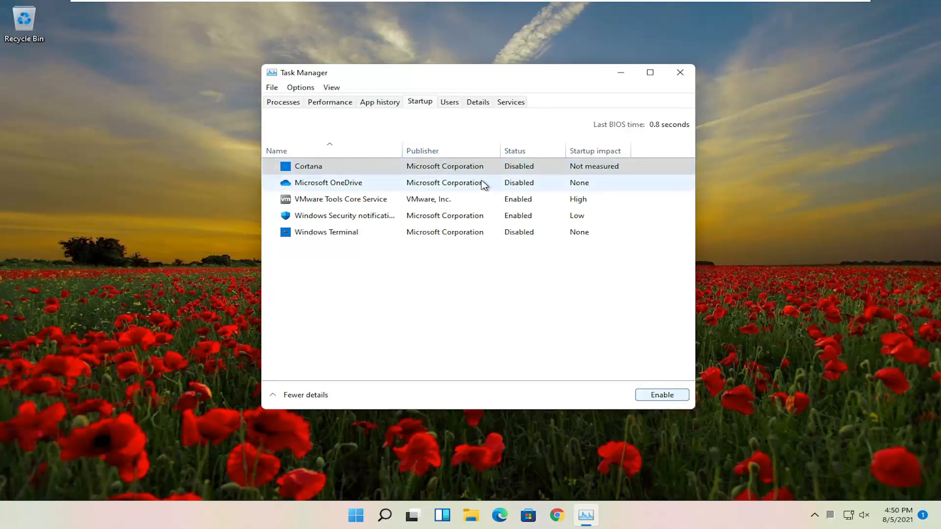
click(372, 170)
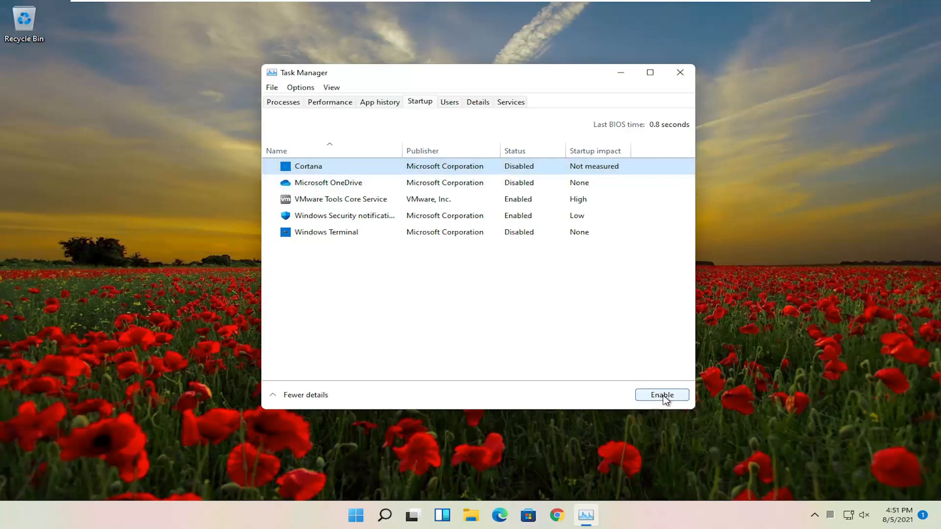
click(680, 75)
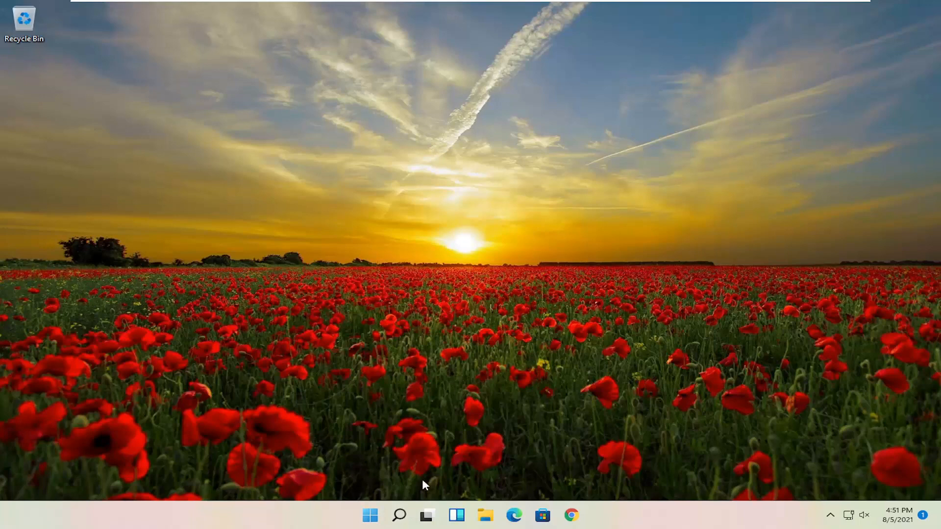
- Find and open Control Panel through Windows search, with its items viewed as large icons
click(400, 517)
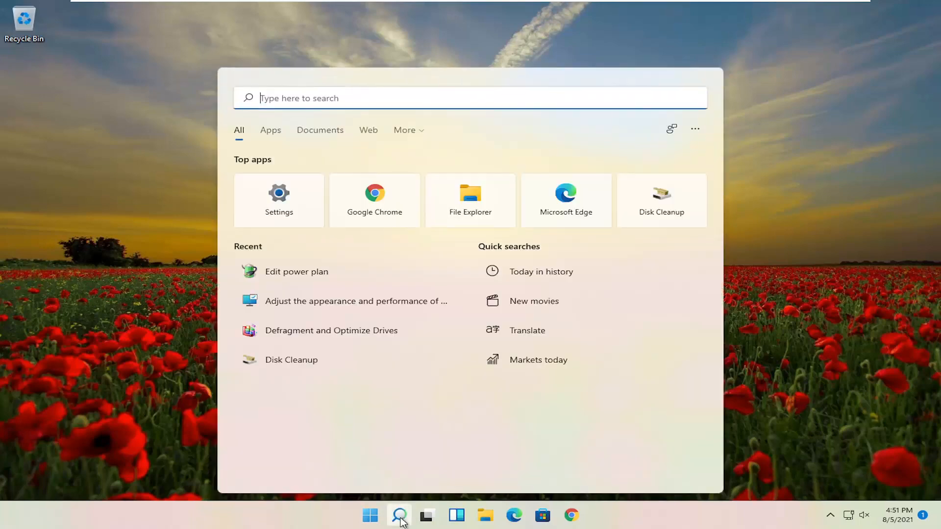
text(control panel)
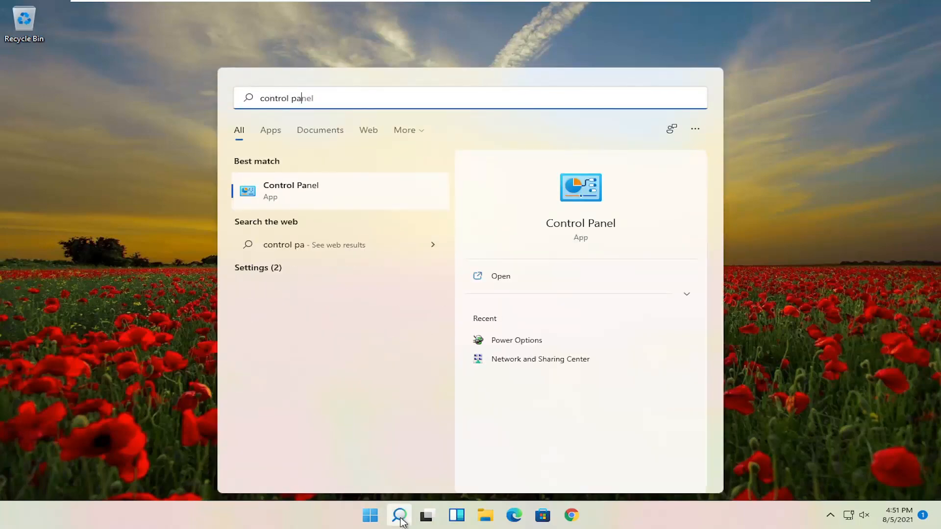
click(273, 194)
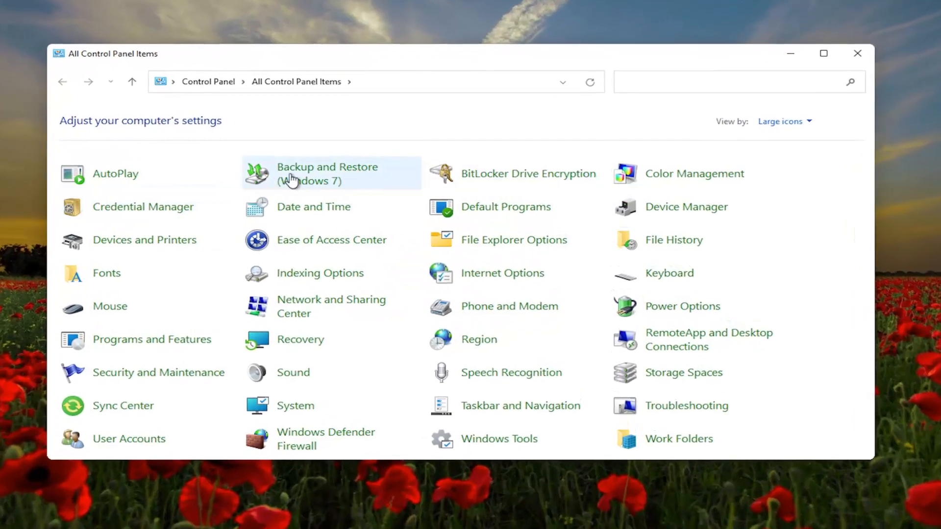
click(777, 126)
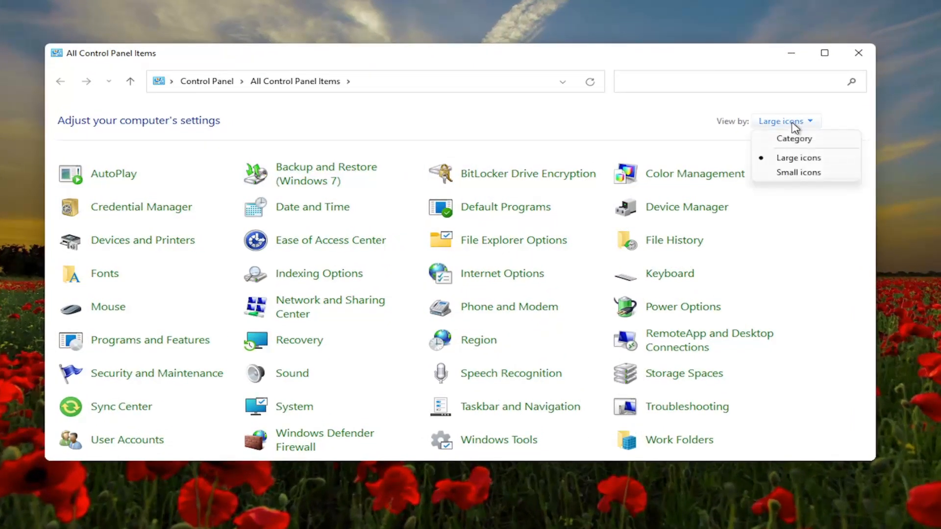
click(797, 158)
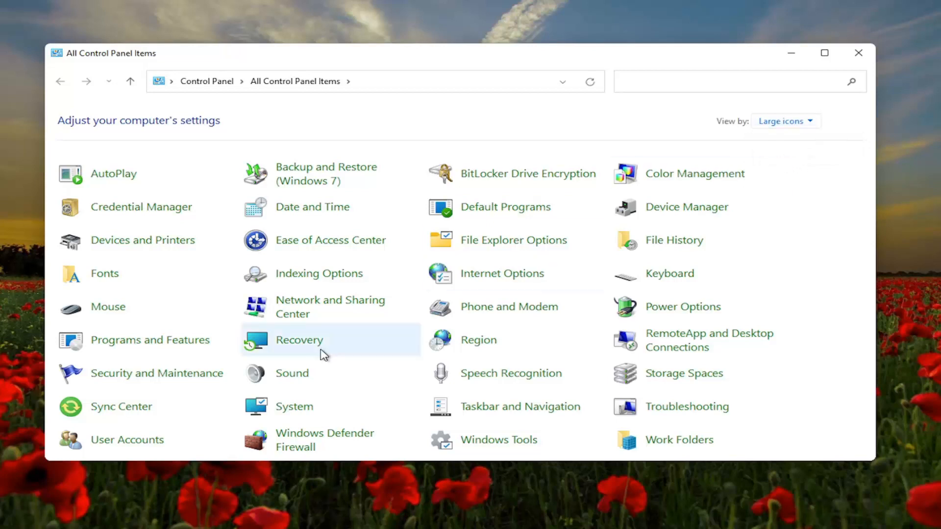
- In Power Options, show the additional plans, choose the High performance power plan, and close the window
click(683, 307)
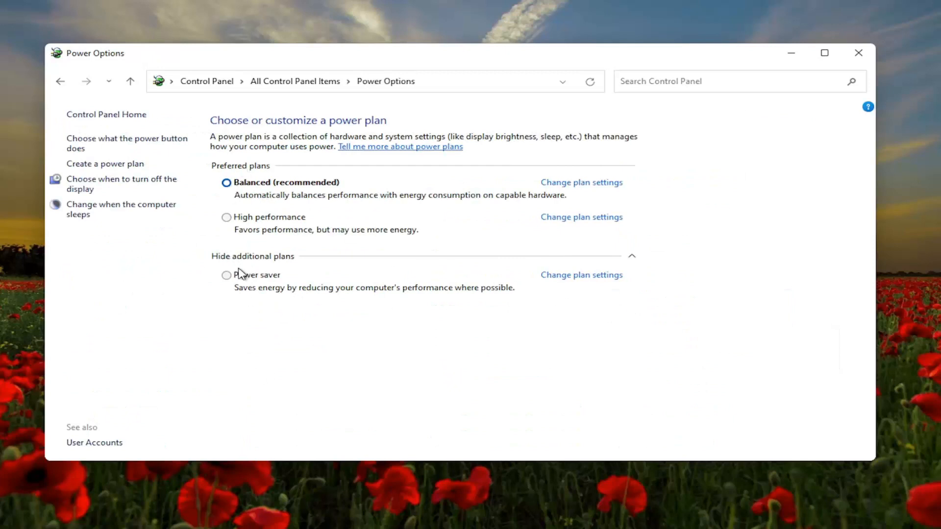
click(263, 257)
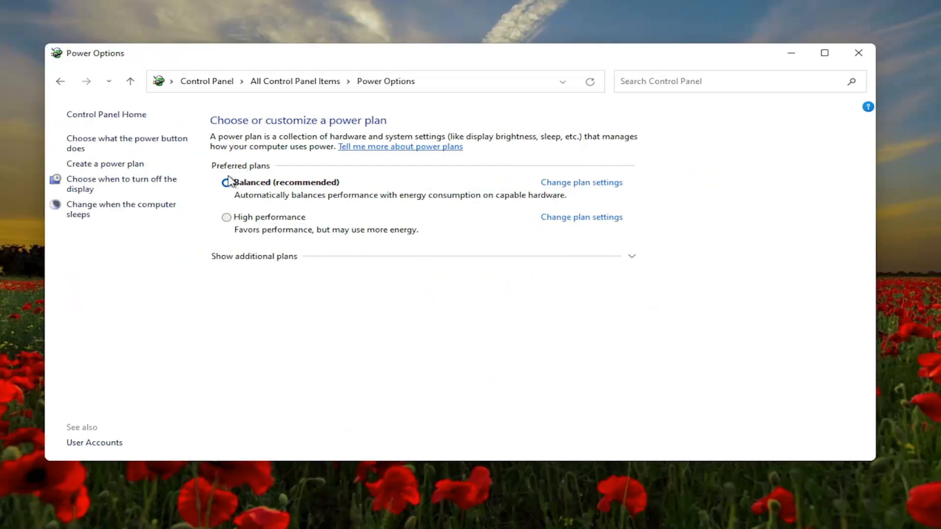
click(258, 258)
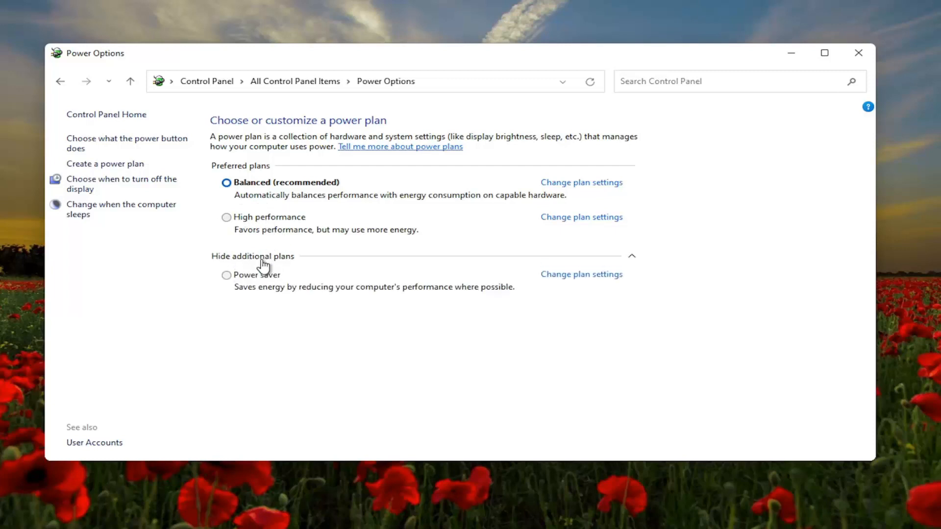
click(228, 218)
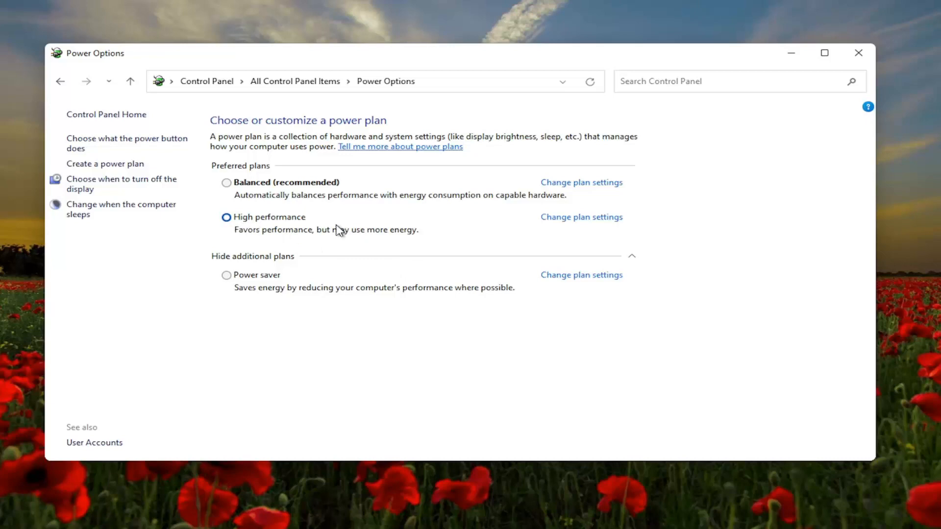
click(858, 53)
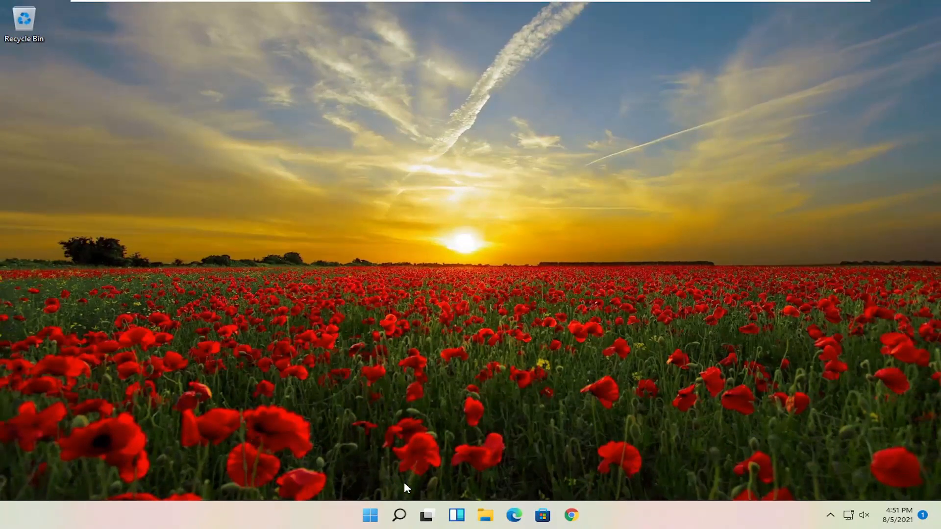
- Search for "adjust", open the Windows appearance and performance settings, and apply "Adjust for best performance"
click(398, 515)
text(a)
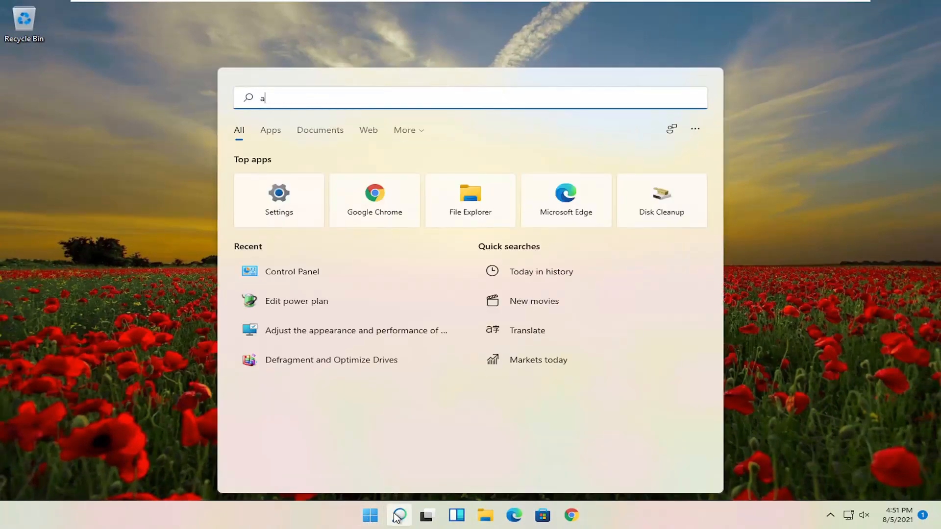
text(djust)
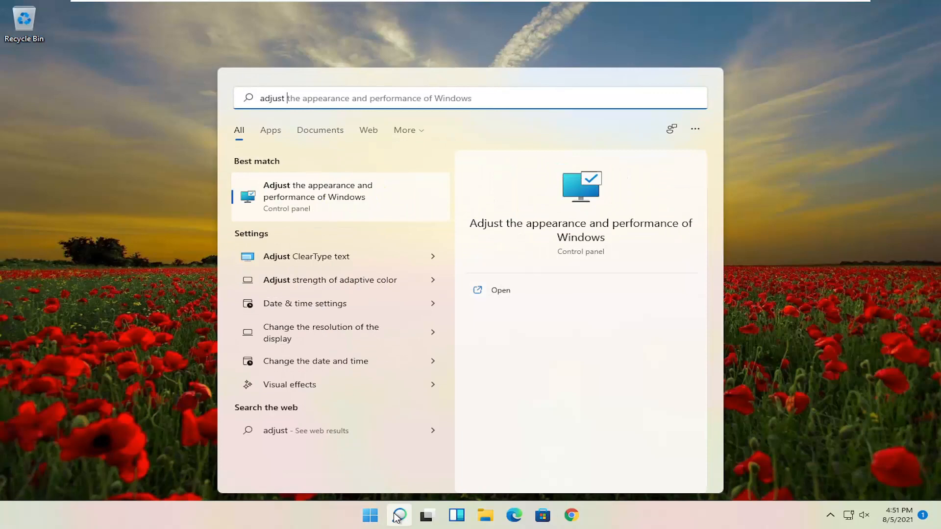
click(321, 196)
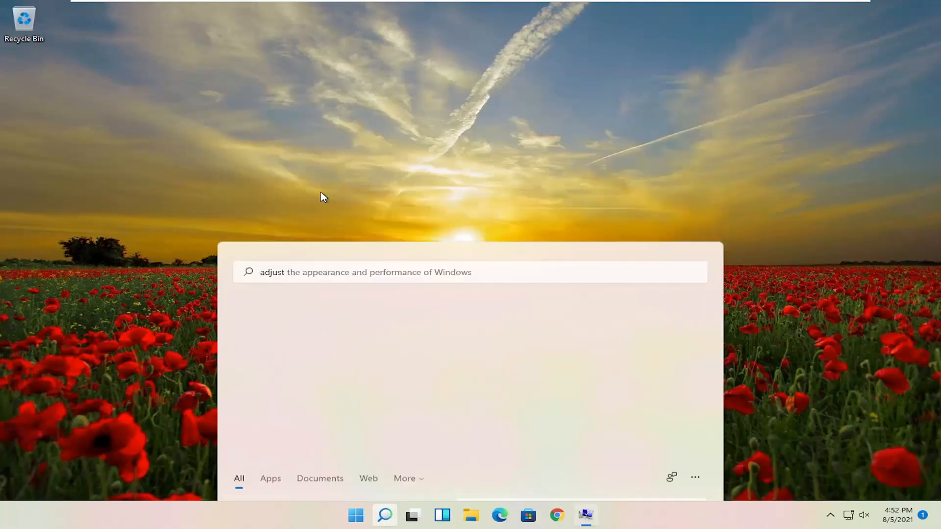
drag(240, 60, 498, 63)
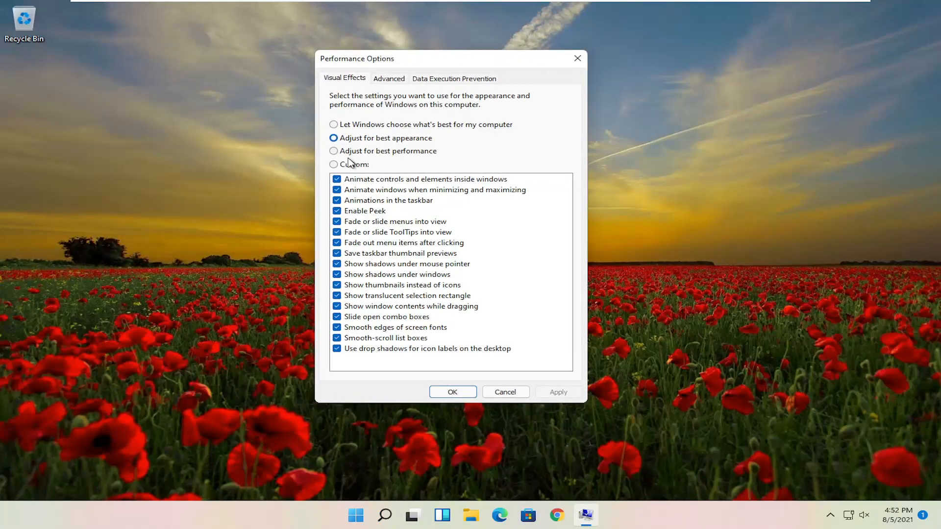
click(350, 153)
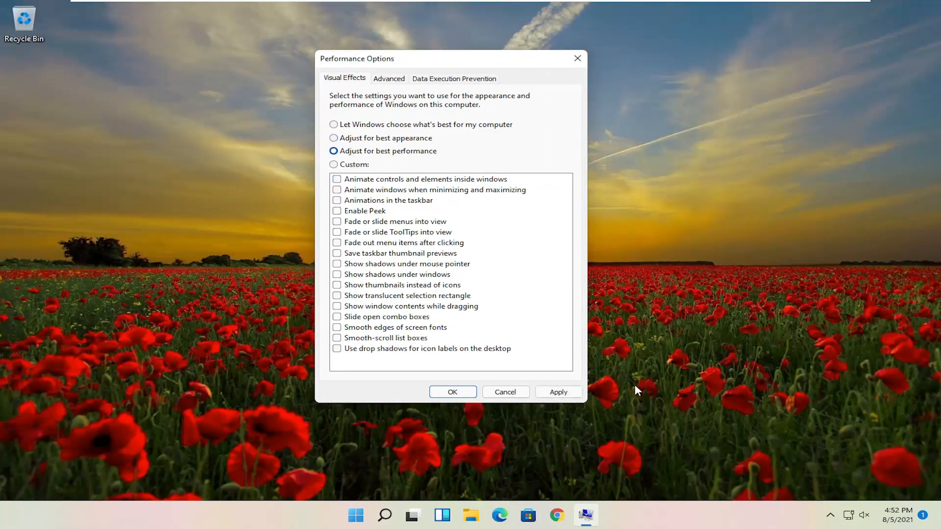
click(576, 392)
- Enable the visual effects for fading or sliding ToolTips, showing window contents while dragging, and fading or sliding menus
drag(421, 60, 414, 38)
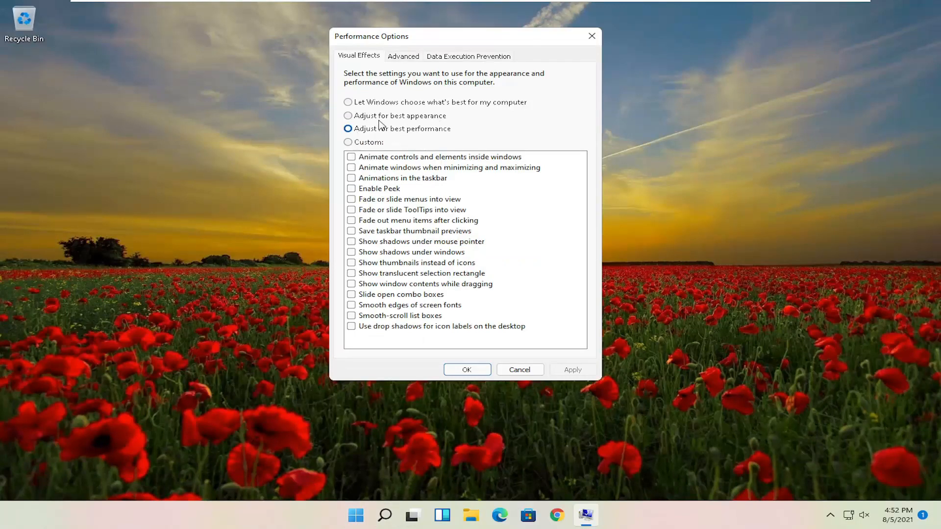
click(371, 212)
click(363, 285)
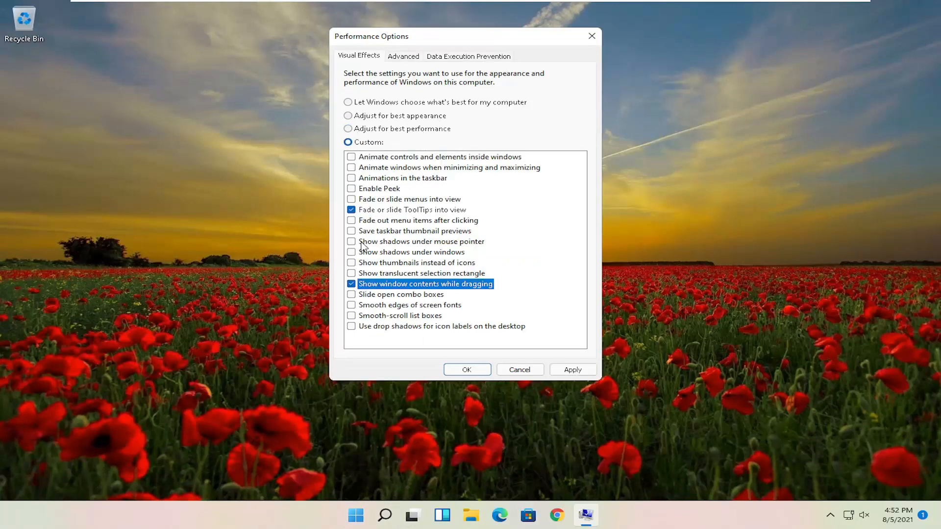
click(364, 200)
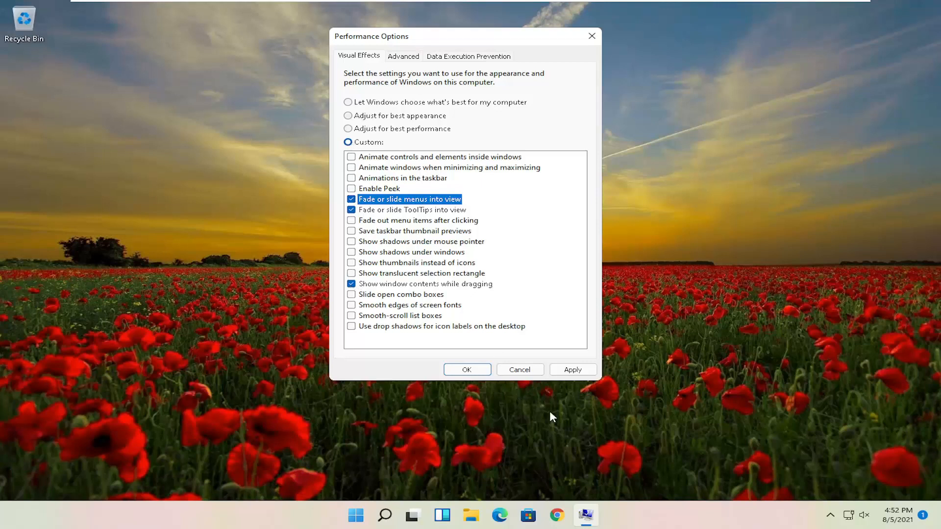
- Turn off the window-contents-while-dragging, ToolTips fade and menu fade effects, apply the settings, and close Performance Options
drag(429, 49, 418, 59)
click(341, 294)
click(342, 220)
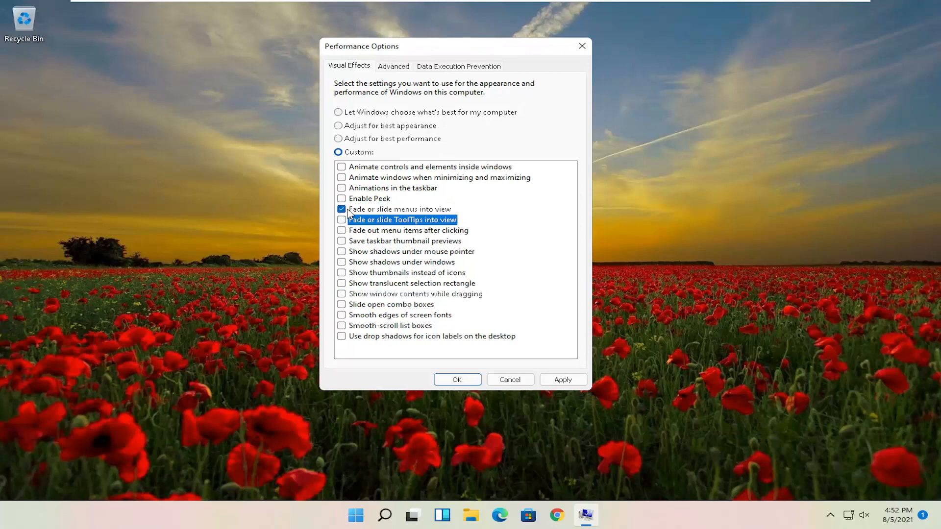
click(341, 209)
click(563, 379)
click(473, 386)
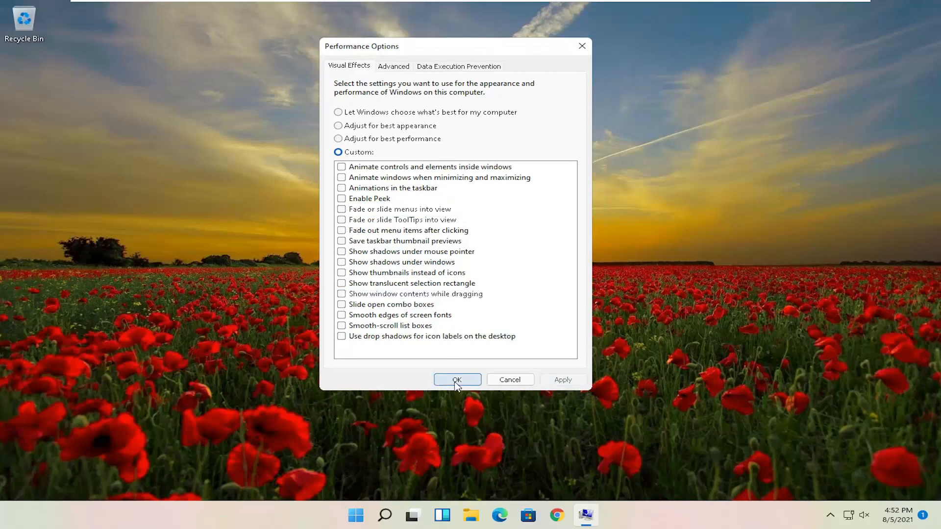
- Search Windows for "disk cleanup" and start Disk Cleanup for drive C:
click(405, 523)
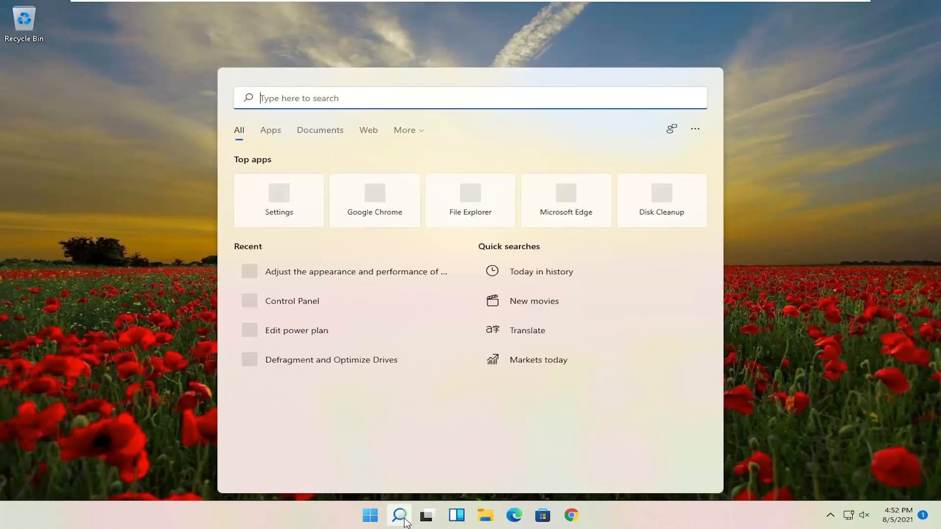
text(dis)
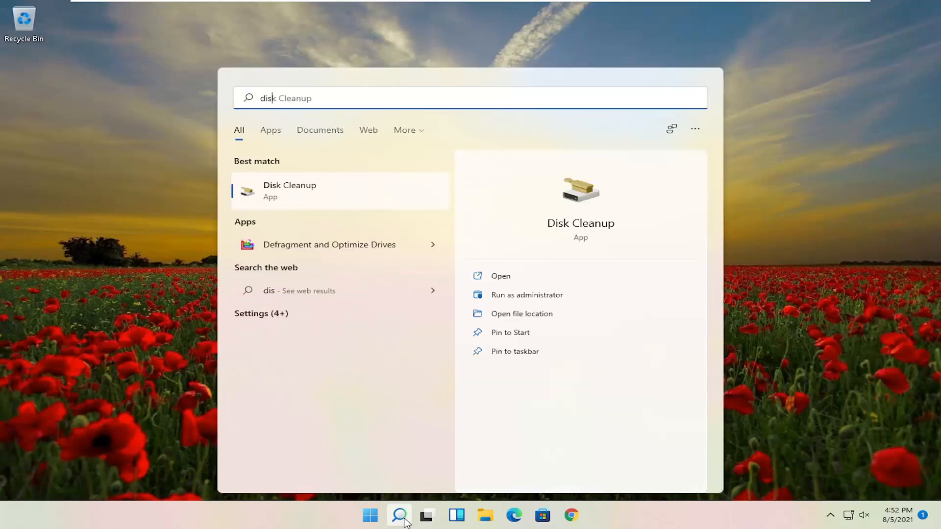
text(k cleanup)
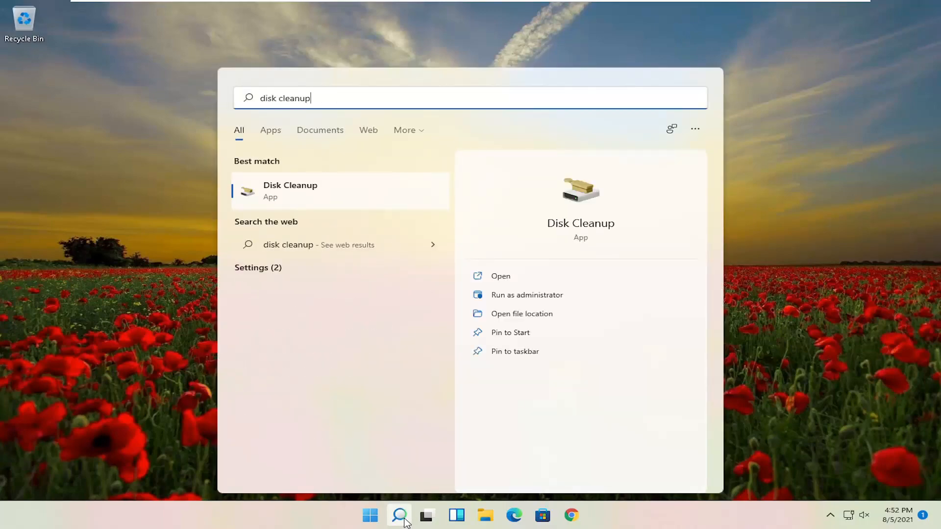
click(301, 193)
drag(235, 79, 500, 122)
click(417, 329)
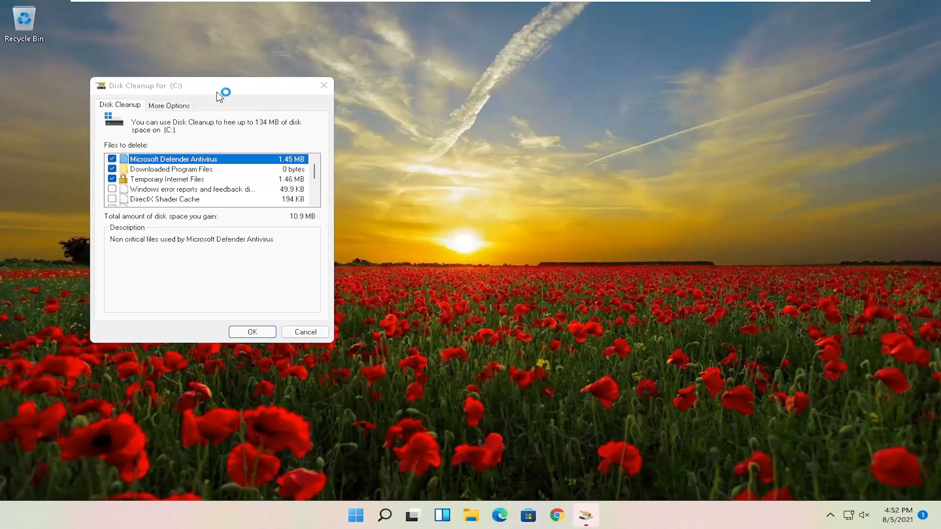
- Clean up the preselected file categories on drive C: and confirm their permanent deletion
drag(225, 86, 476, 94)
click(488, 341)
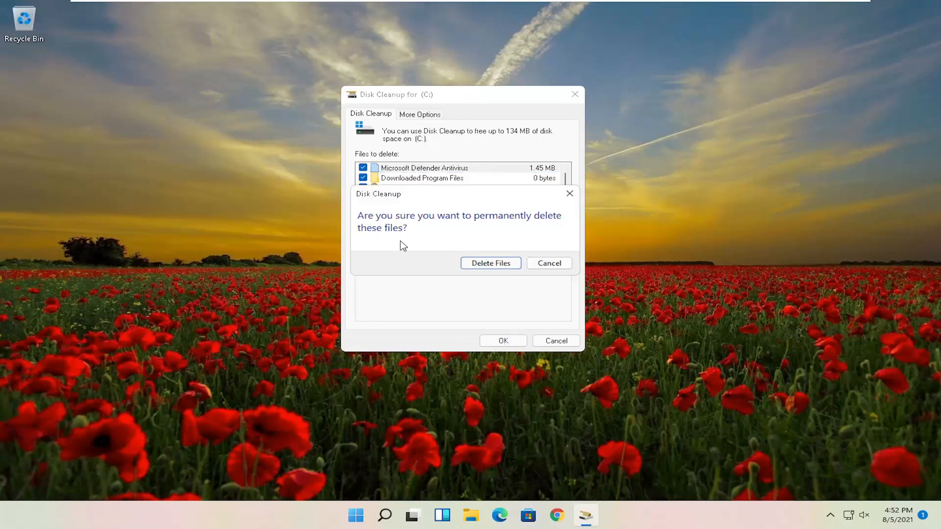
click(495, 264)
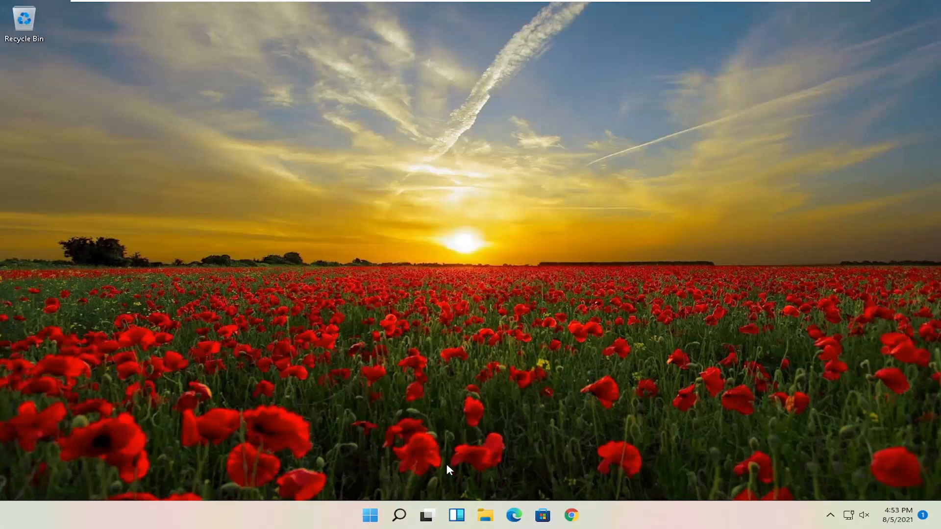
- Search Windows for "defrag", start Defragment and Optimize Drives, optimize drive C:, and close the tool
click(399, 514)
text(def)
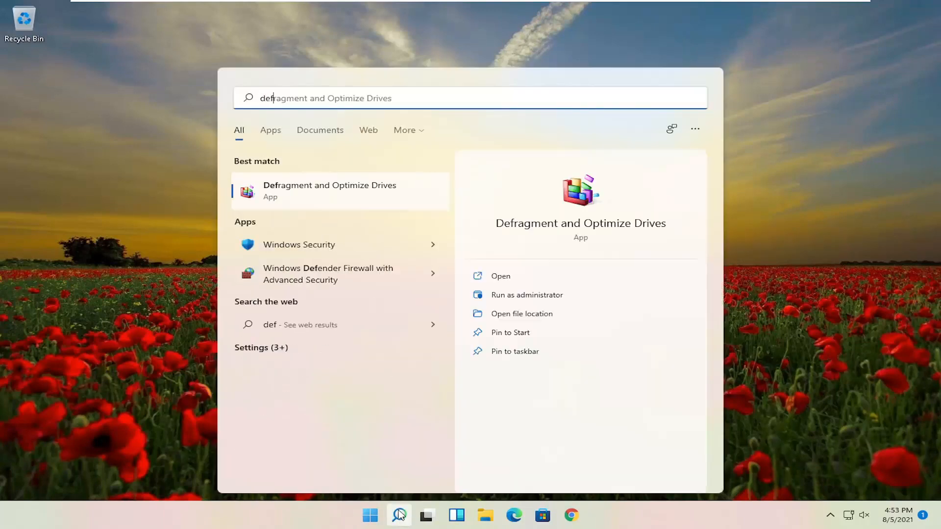
text(rag)
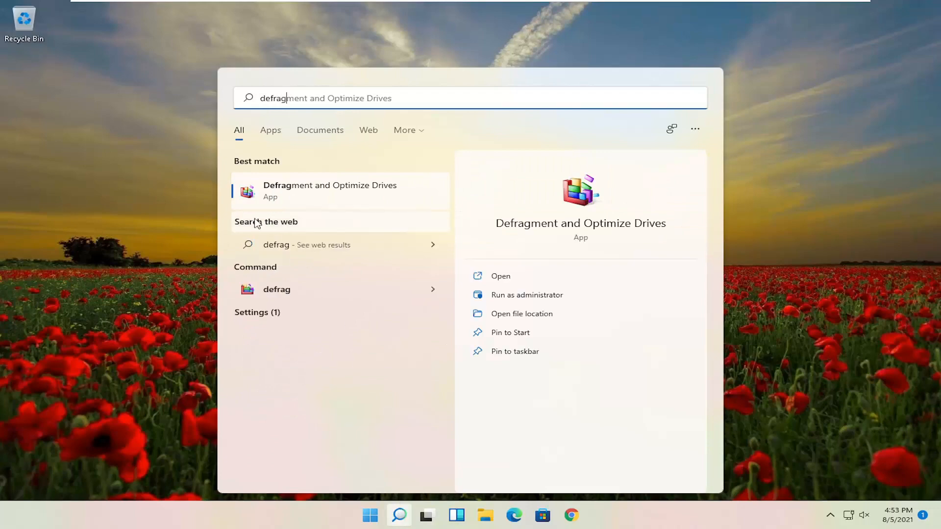
click(306, 197)
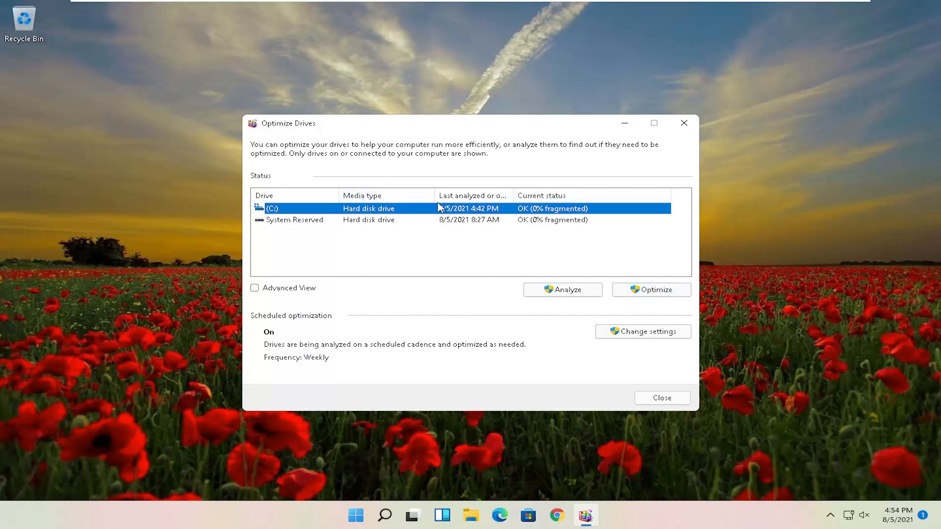
click(681, 297)
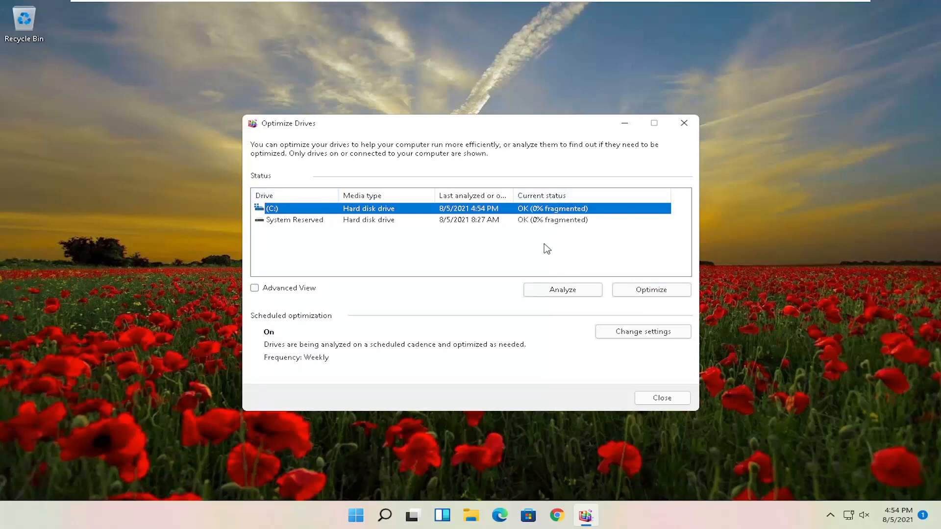
click(683, 123)
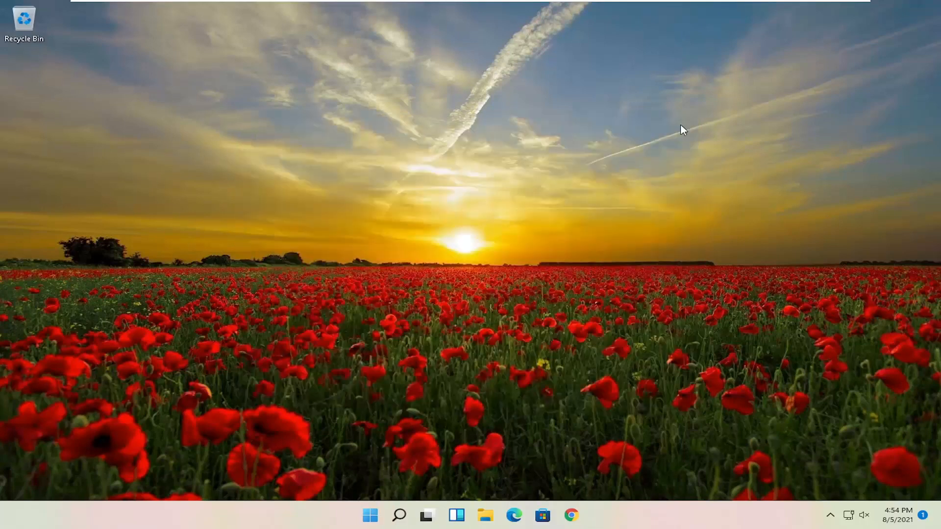
- Search Windows for "cmd" and run Command Prompt as administrator, allowing it to make changes to the device
click(399, 512)
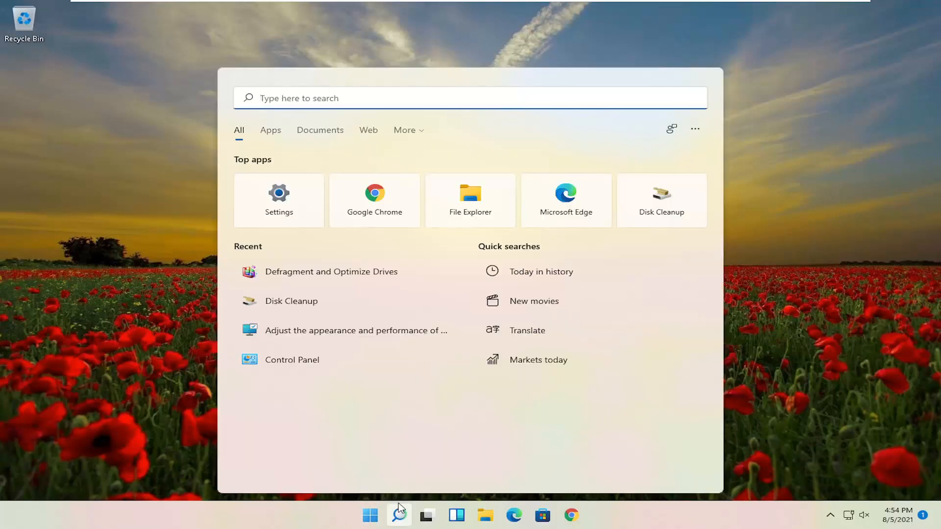
text(cmd)
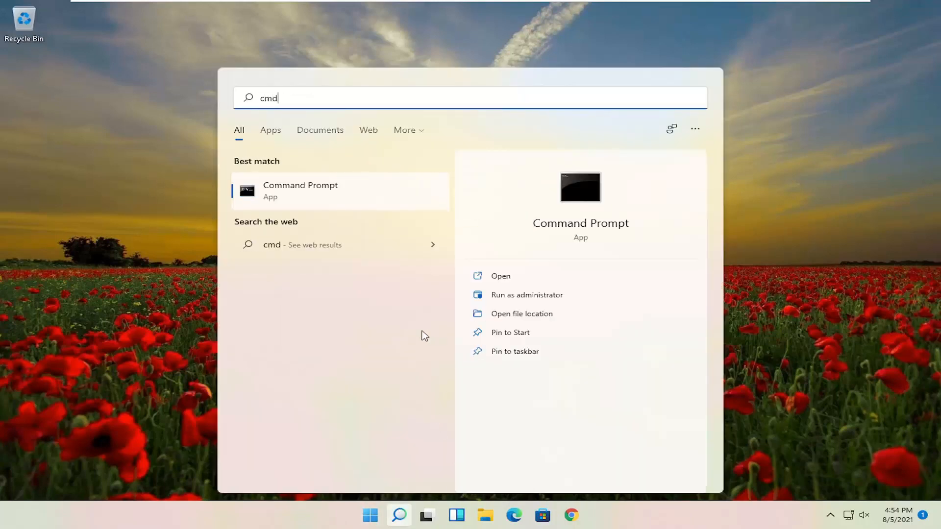
right_click(289, 201)
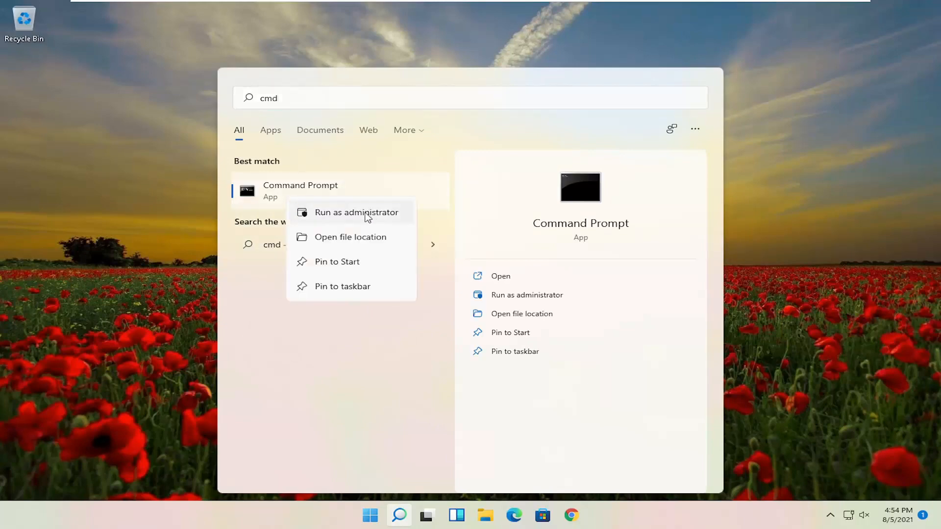
click(366, 214)
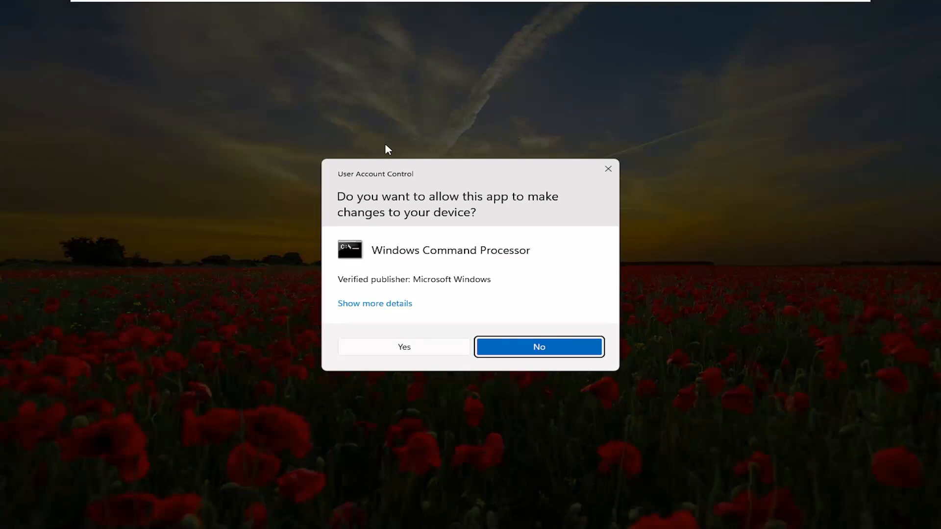
click(401, 350)
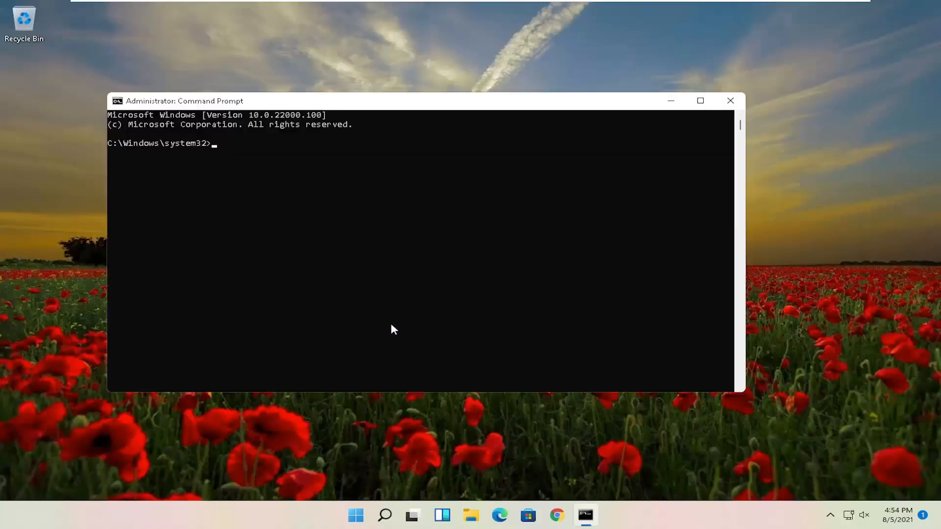
- Reposition the Command Prompt window and run the system file check with "sfc /scannow"
drag(331, 104, 386, 83)
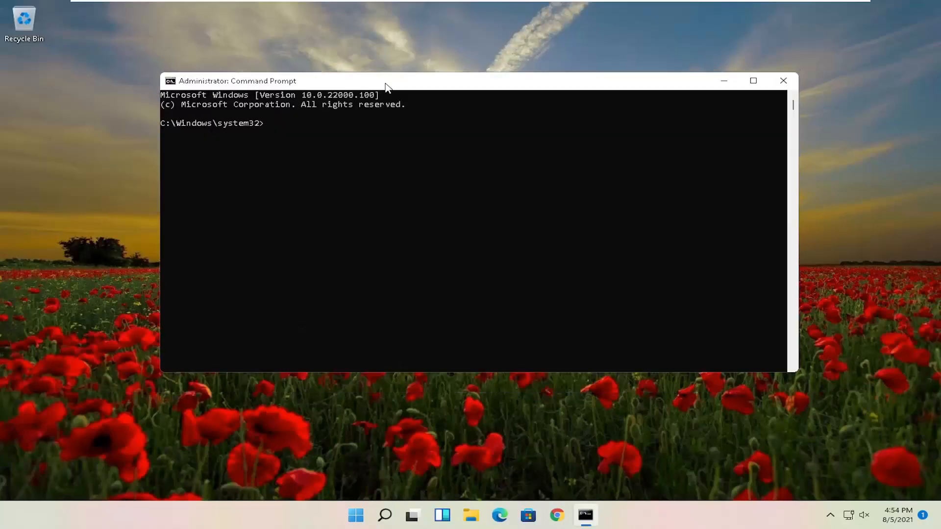
text(sfc /scannow)
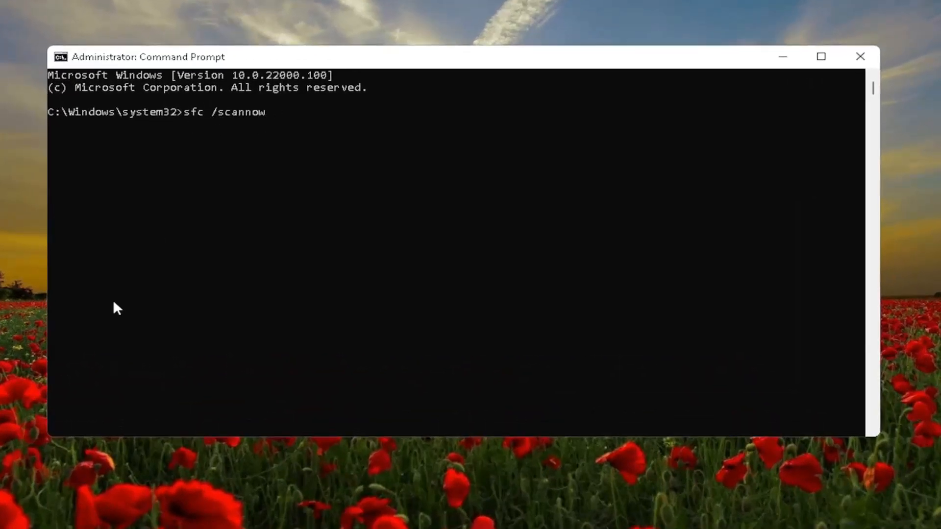
key(Return)
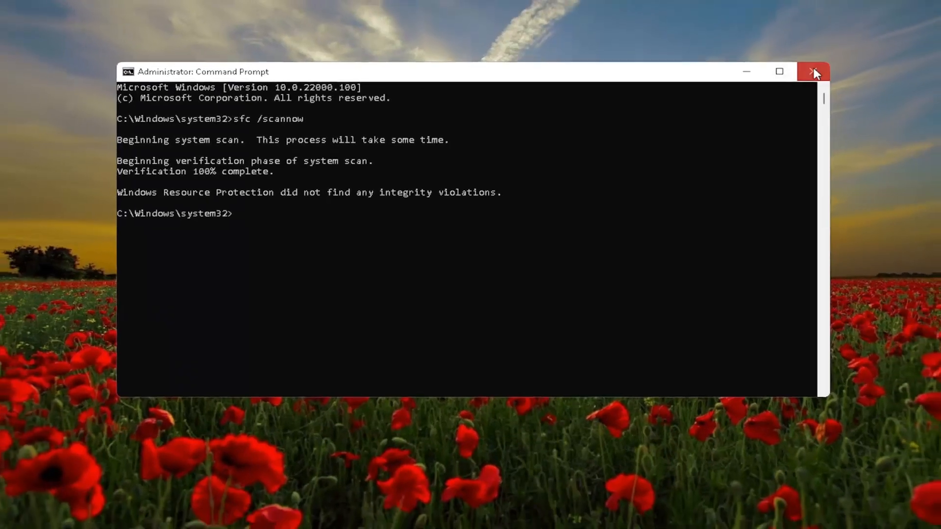
- Close Command Prompt and restart the computer
click(860, 56)
right_click(365, 520)
mouse_move(352, 471)
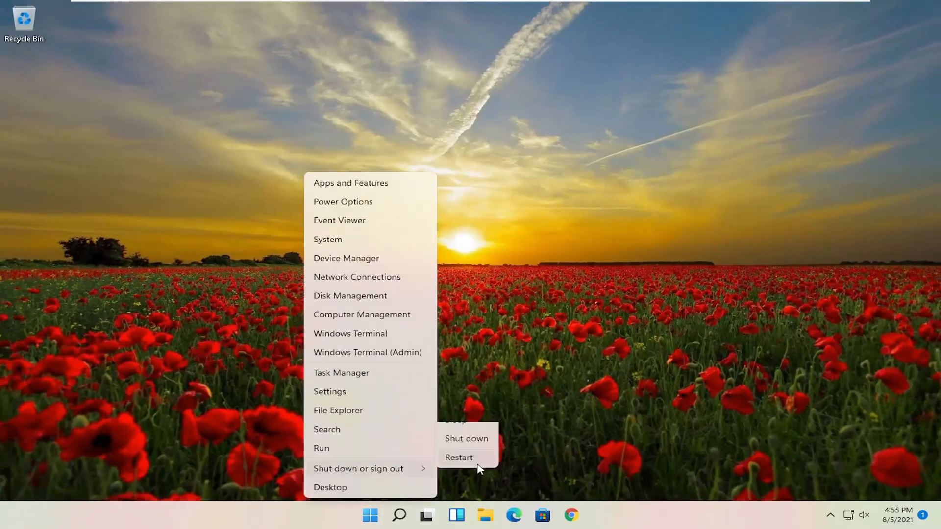
click(459, 489)
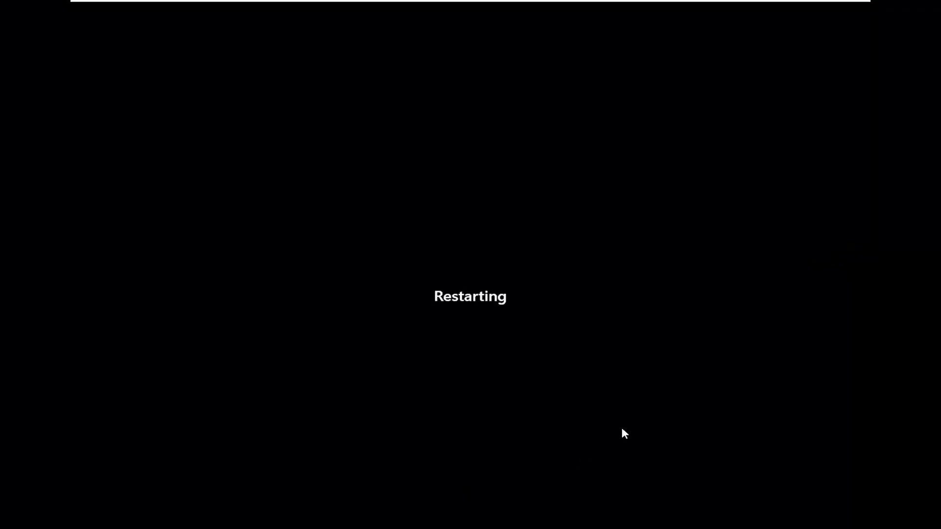